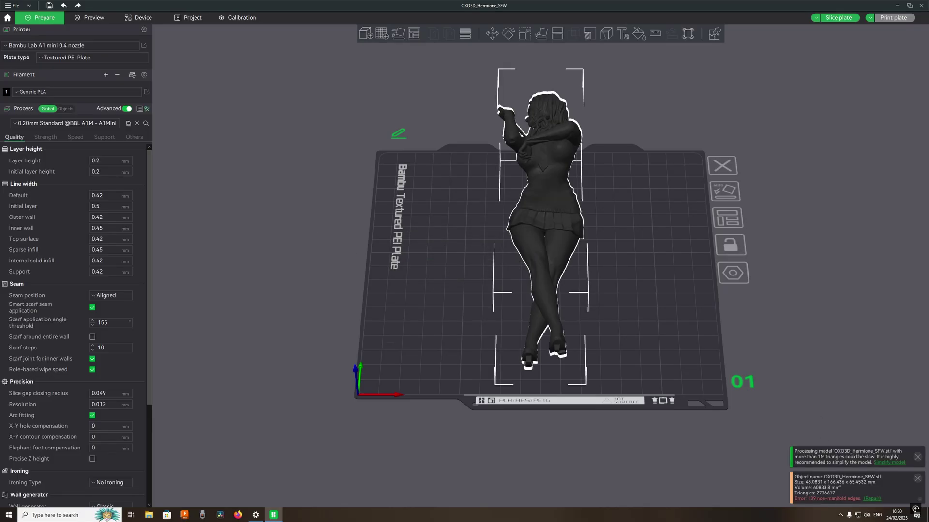
- Repair the figurine's non-manifold edges via the error notification's Repair link
{"action": "left_click", "coordinate": [869, 499]}
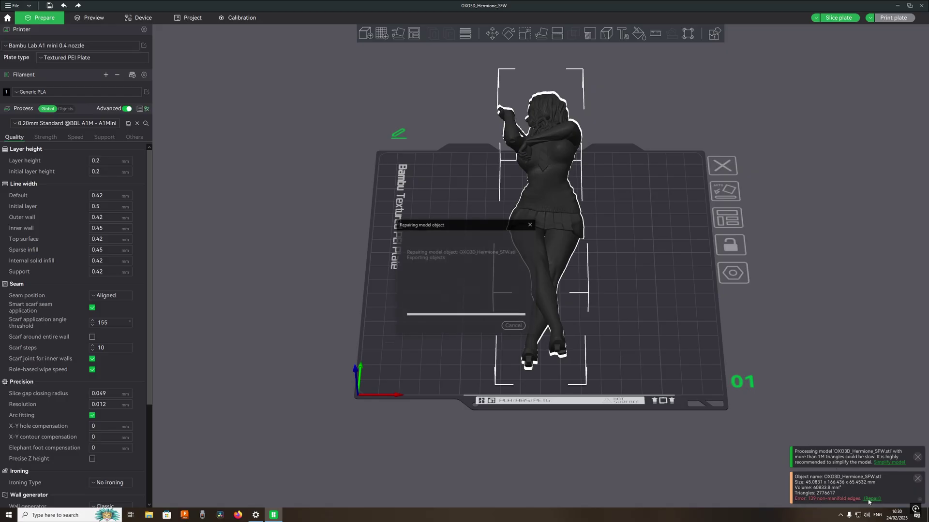
{"action": "left_click_drag", "start_coordinate": [468, 236], "coordinate": [376, 234]}
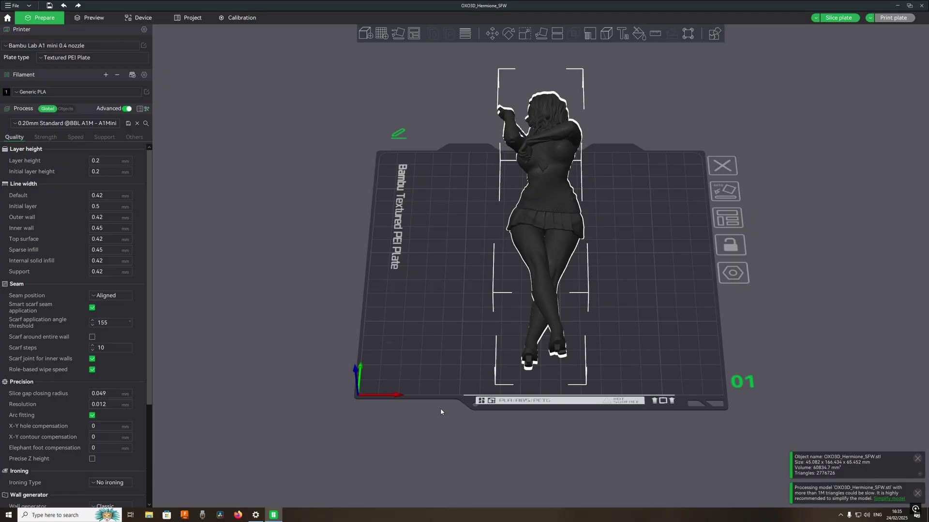
- Rotate the figurine about X so it stands upright on the plate, about 168 mm tall
{"action": "left_click", "coordinate": [508, 34]}
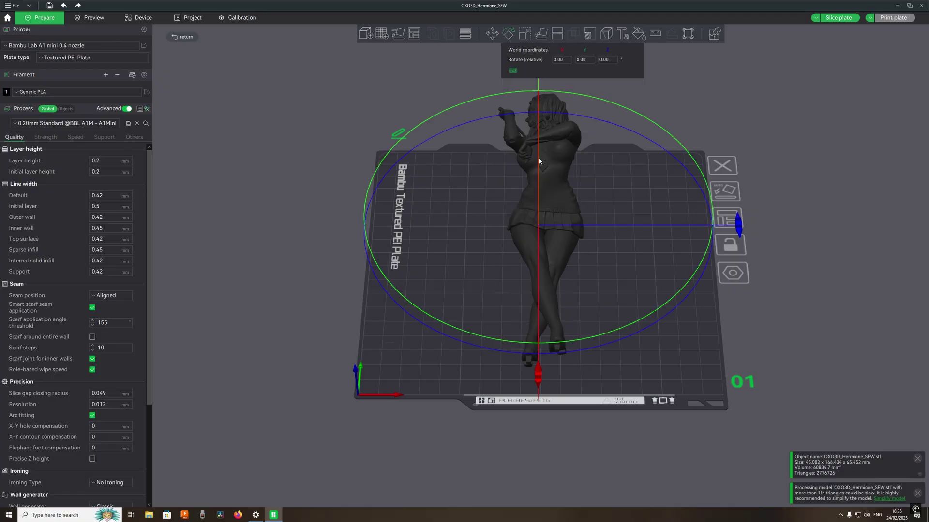
{"action": "left_click_drag", "start_coordinate": [599, 163], "coordinate": [787, 209]}
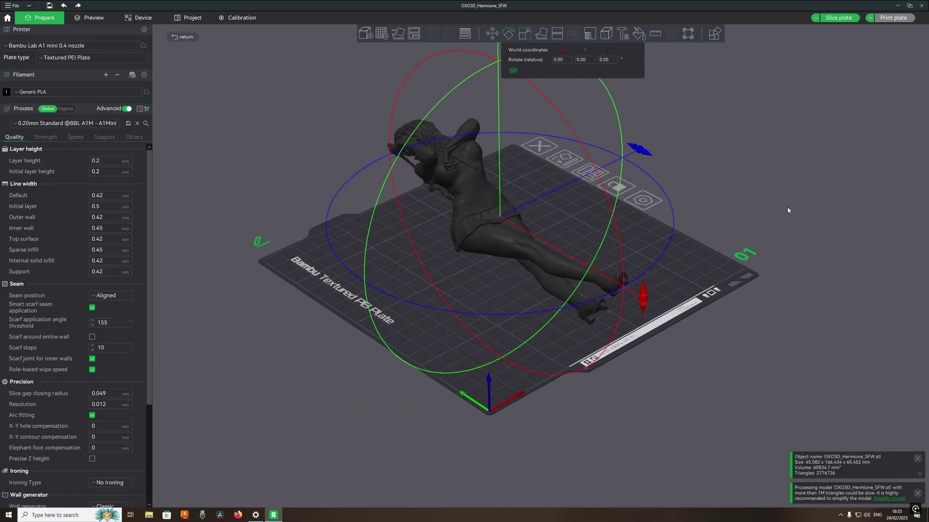
{"action": "left_click_drag", "start_coordinate": [643, 300], "coordinate": [596, 417]}
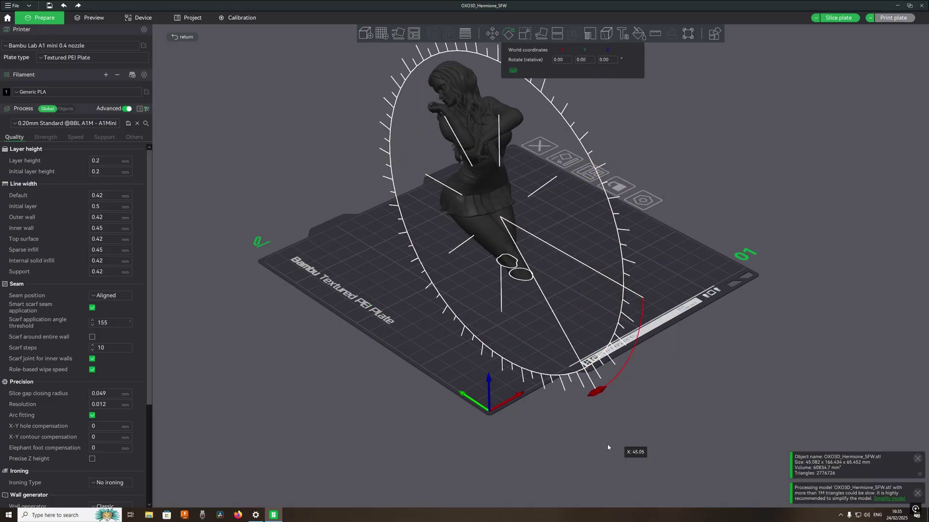
{"action": "mouse_move", "coordinate": [644, 218]}
{"action": "left_mouse_down"}
{"action": "mouse_move", "coordinate": [635, 333]}
{"action": "mouse_move", "coordinate": [702, 303]}
{"action": "left_mouse_up"}
{"action": "left_click", "coordinate": [765, 200]}
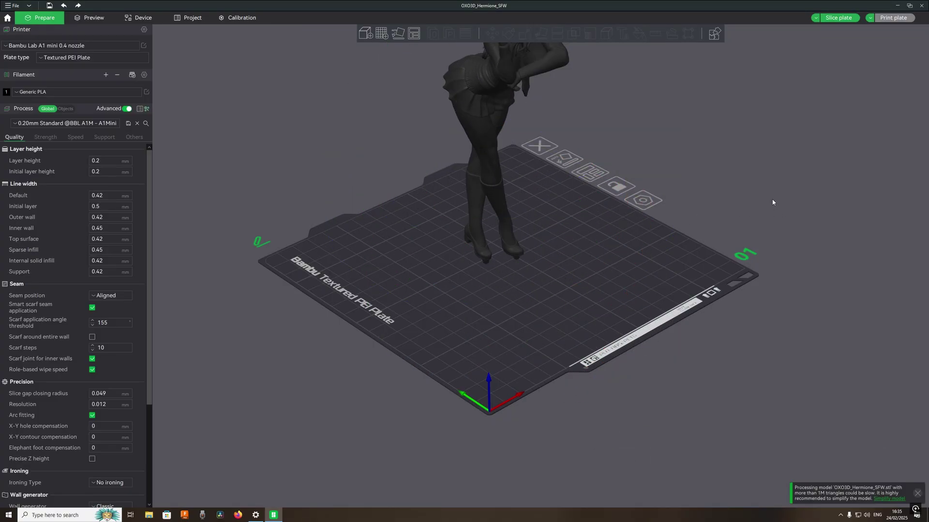
{"action": "mouse_move", "coordinate": [765, 200]}
{"action": "left_mouse_down"}
{"action": "mouse_move", "coordinate": [720, 303]}
{"action": "mouse_move", "coordinate": [733, 353]}
{"action": "mouse_move", "coordinate": [729, 345]}
{"action": "left_mouse_up"}
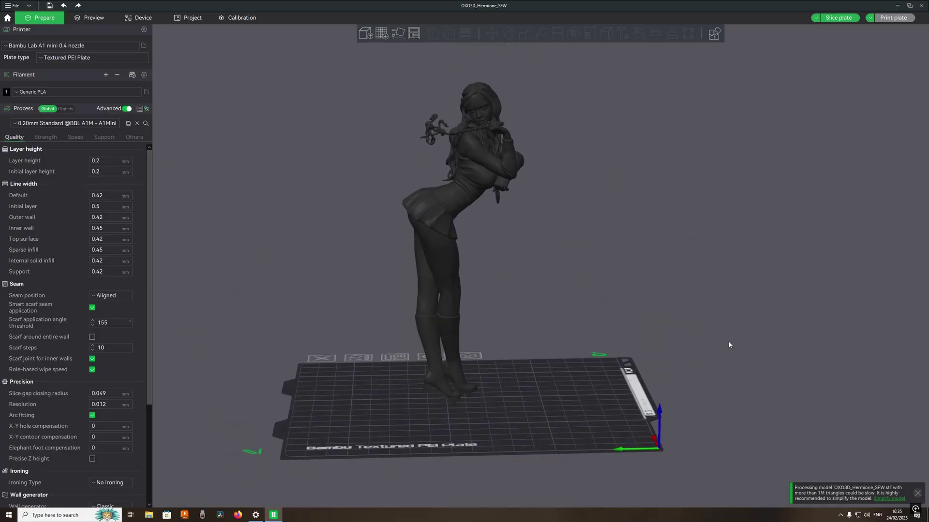
{"action": "left_click", "coordinate": [449, 207]}
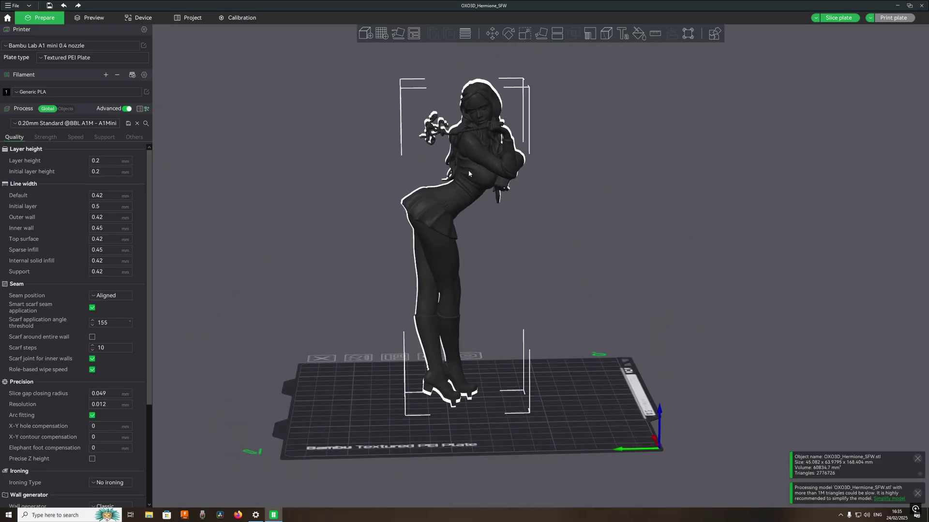
- Place a cut plane at the figurine's waist, tilted about 46° around the X axis
{"action": "left_click", "coordinate": [557, 35]}
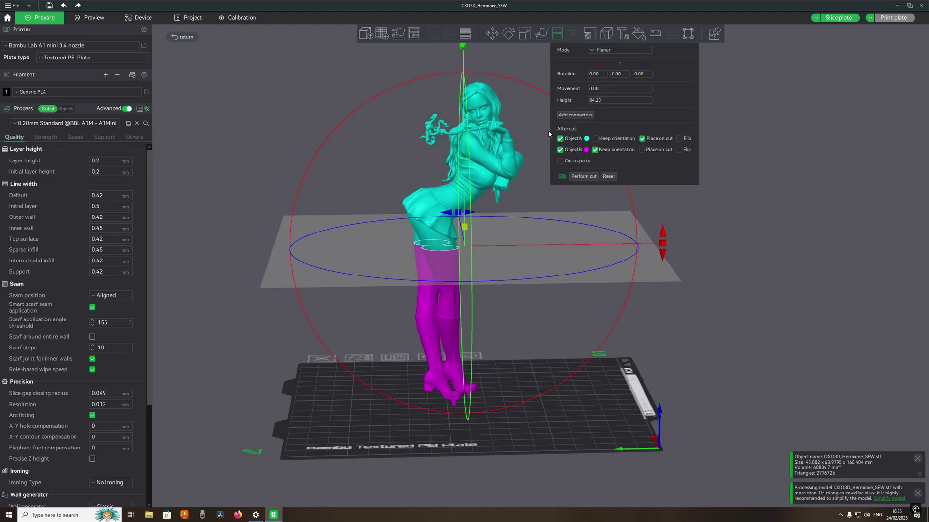
{"action": "left_click_drag", "start_coordinate": [466, 229], "coordinate": [466, 191]}
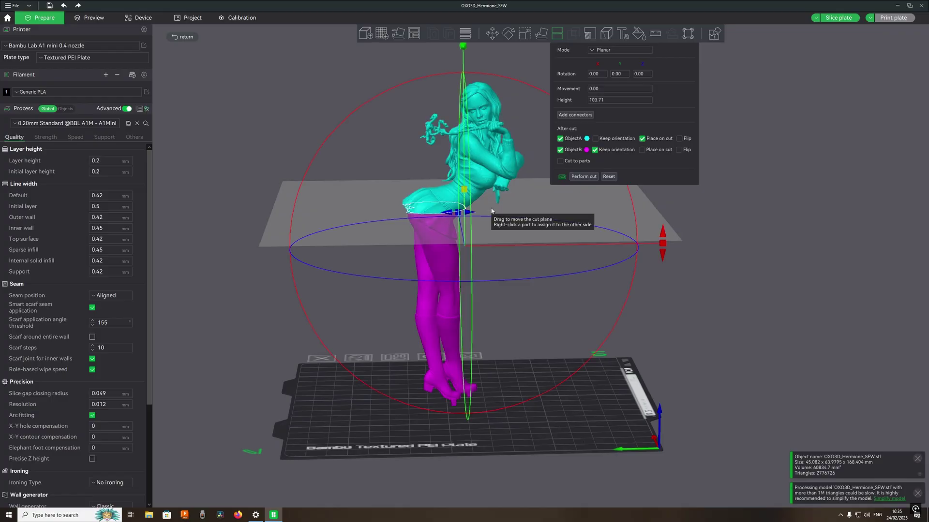
{"action": "left_click_drag", "start_coordinate": [662, 247], "coordinate": [642, 429]}
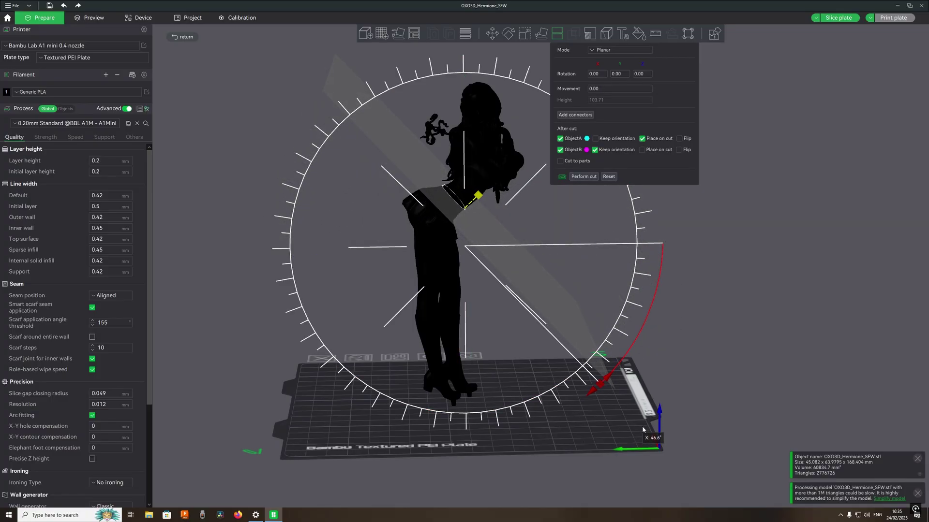
{"action": "mouse_move", "coordinate": [642, 430]}
{"action": "left_mouse_down"}
{"action": "mouse_move", "coordinate": [648, 413]}
{"action": "mouse_move", "coordinate": [605, 353]}
{"action": "left_mouse_up"}
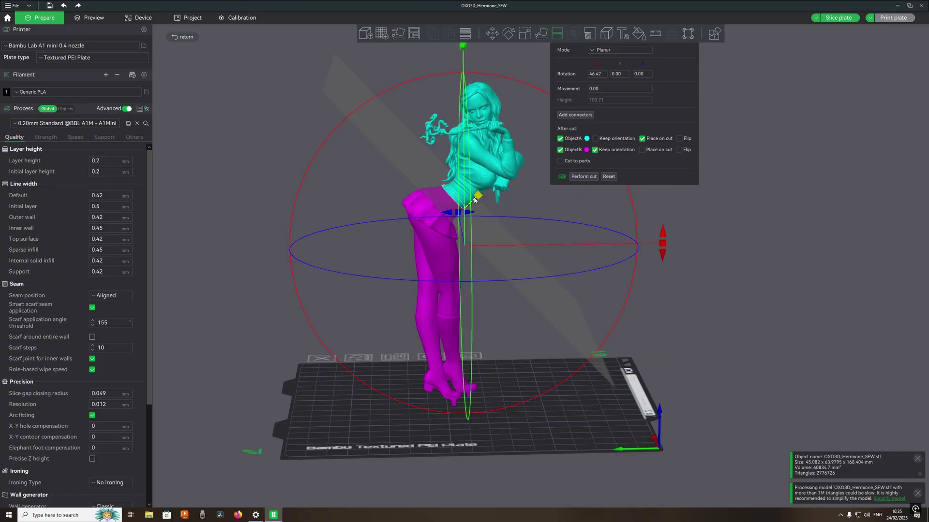
{"action": "left_click_drag", "start_coordinate": [476, 200], "coordinate": [466, 207]}
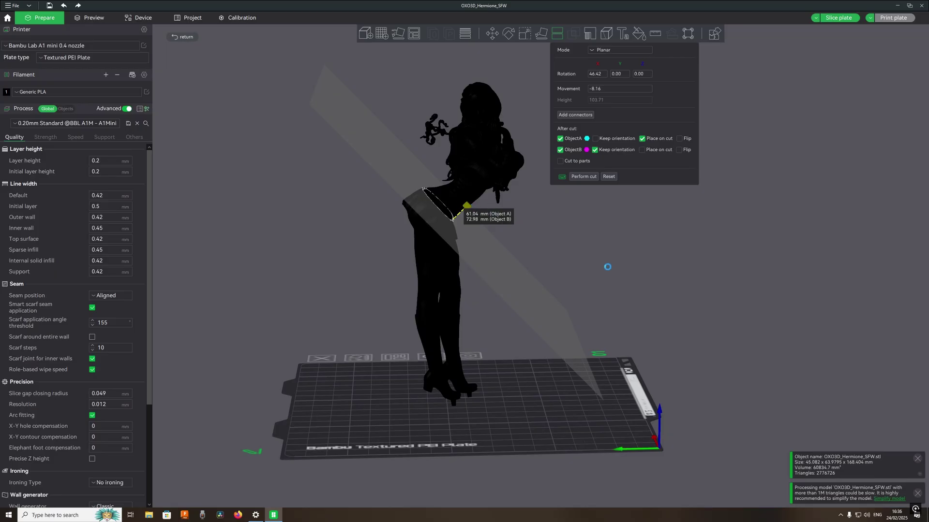
{"action": "left_click_drag", "start_coordinate": [710, 268], "coordinate": [729, 295]}
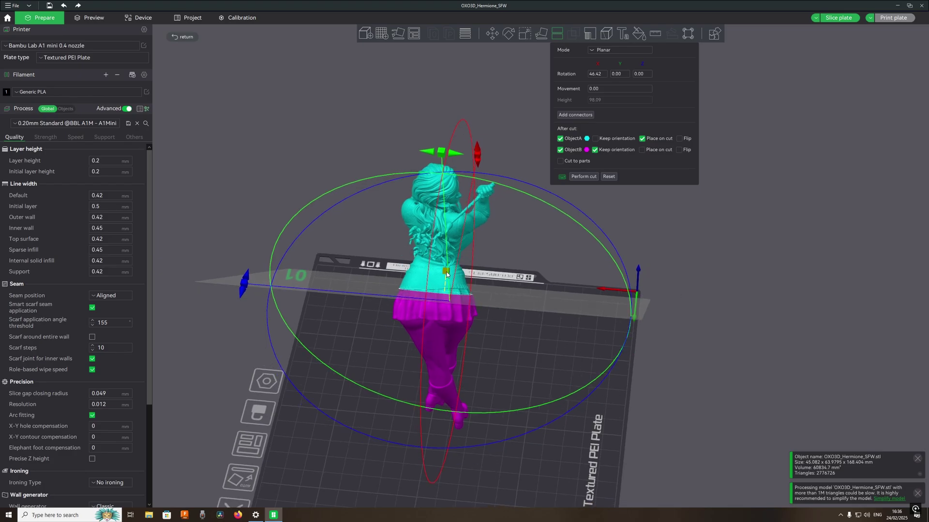
- Raise the waist cut plane slightly and add a roughly 6.7° Z rotation
{"action": "left_click_drag", "start_coordinate": [445, 270], "coordinate": [445, 266]}
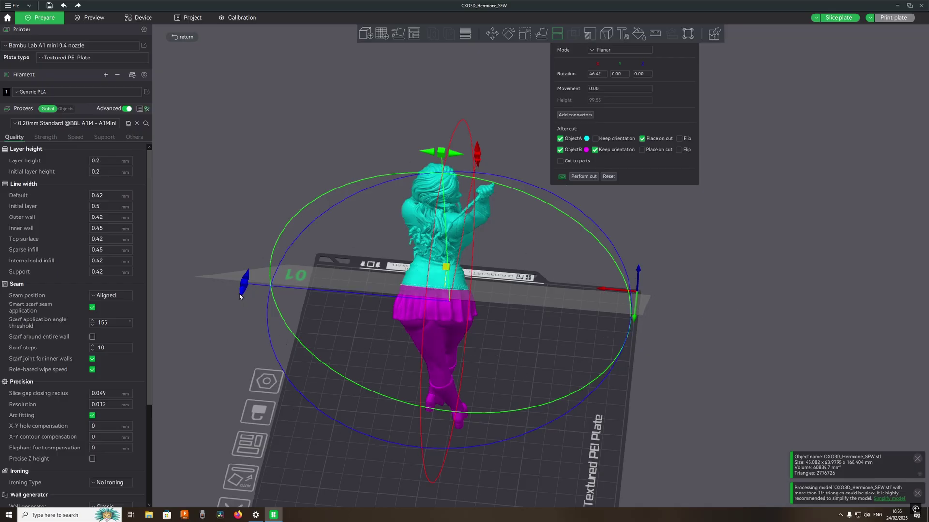
{"action": "left_click_drag", "start_coordinate": [243, 291], "coordinate": [240, 304]}
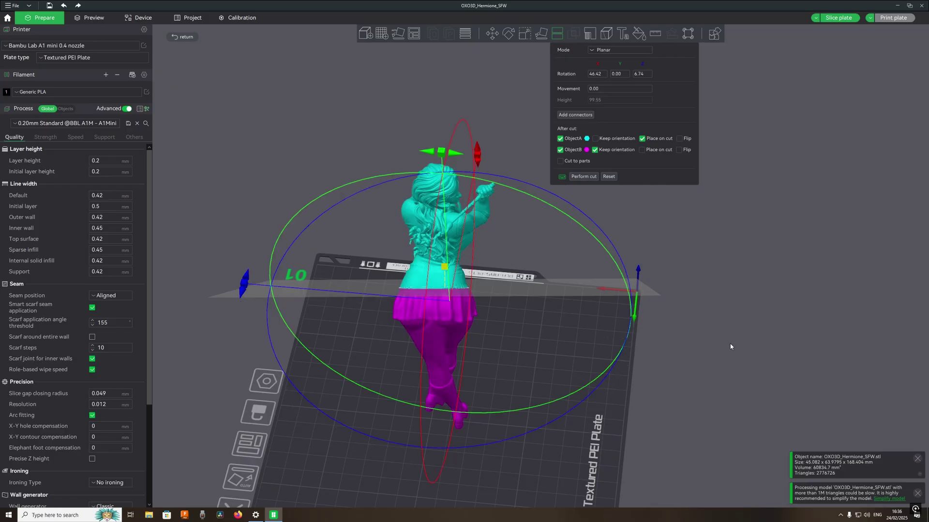
{"action": "left_click_drag", "start_coordinate": [730, 342], "coordinate": [700, 333]}
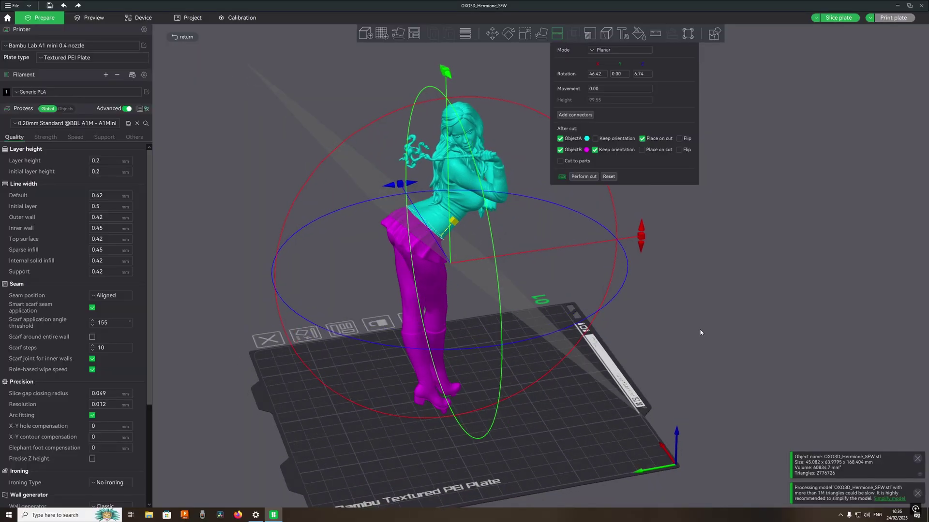
- Place a plug connector on the cut face and enlarge it to about 10.8 mm
{"action": "left_click", "coordinate": [569, 118]}
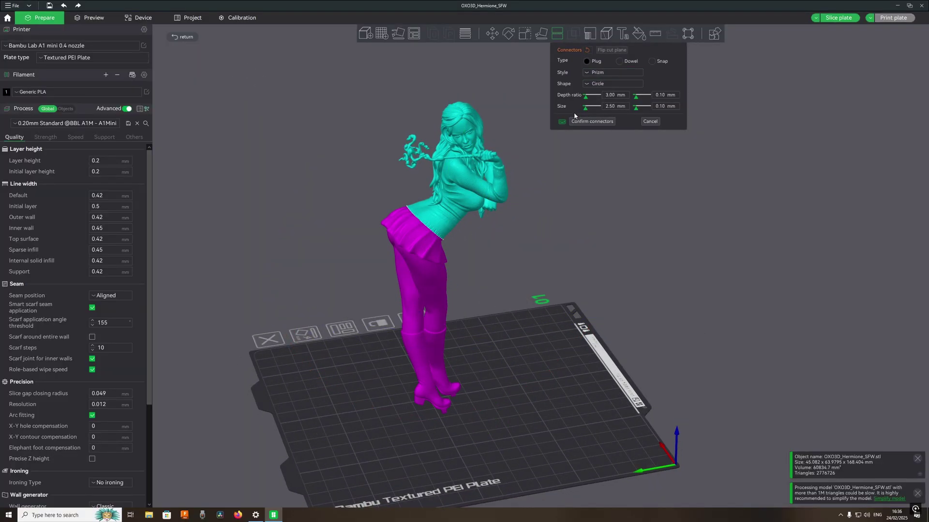
{"action": "left_click_drag", "start_coordinate": [614, 199], "coordinate": [620, 210]}
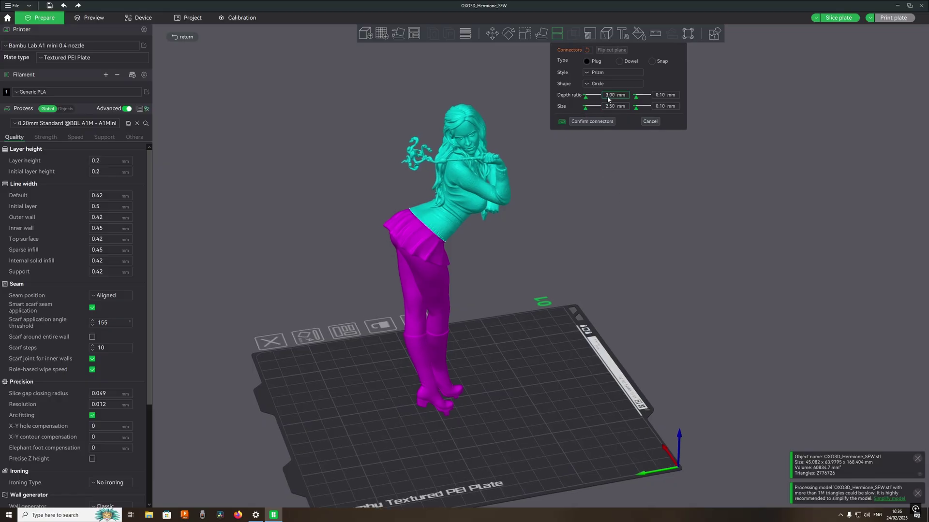
{"action": "mouse_move", "coordinate": [603, 153]}
{"action": "left_mouse_down"}
{"action": "mouse_move", "coordinate": [593, 194]}
{"action": "mouse_move", "coordinate": [503, 261]}
{"action": "left_mouse_up"}
{"action": "left_click", "coordinate": [456, 269]}
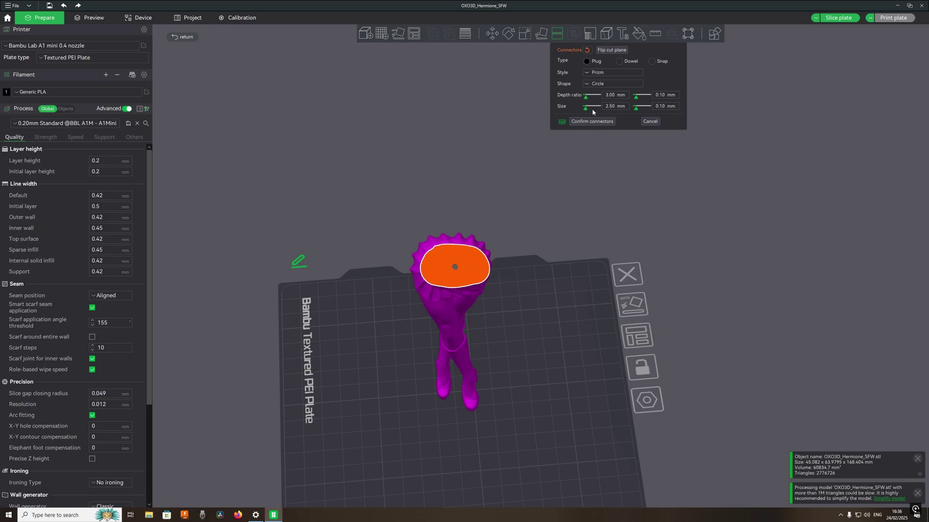
{"action": "left_click_drag", "start_coordinate": [585, 106], "coordinate": [589, 107]}
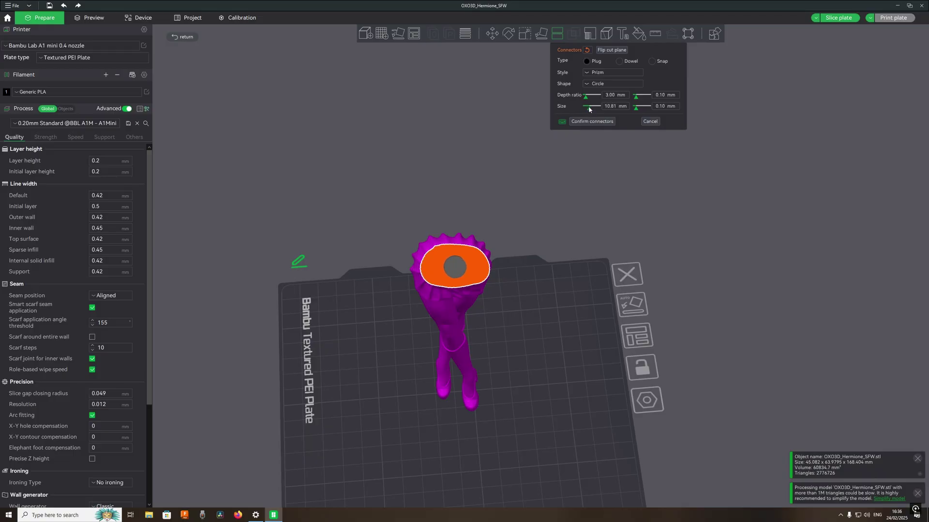
- Change the connector shape to Hexagon and inspect it from below
{"action": "left_click", "coordinate": [591, 84]}
{"action": "left_click", "coordinate": [593, 113]}
{"action": "scroll", "coordinate": [535, 253], "scroll_direction": "up", "scroll_amount": 3}
{"action": "scroll", "coordinate": [535, 251], "scroll_direction": "up", "scroll_amount": 2}
{"action": "scroll", "coordinate": [524, 247], "scroll_direction": "up", "scroll_amount": 2}
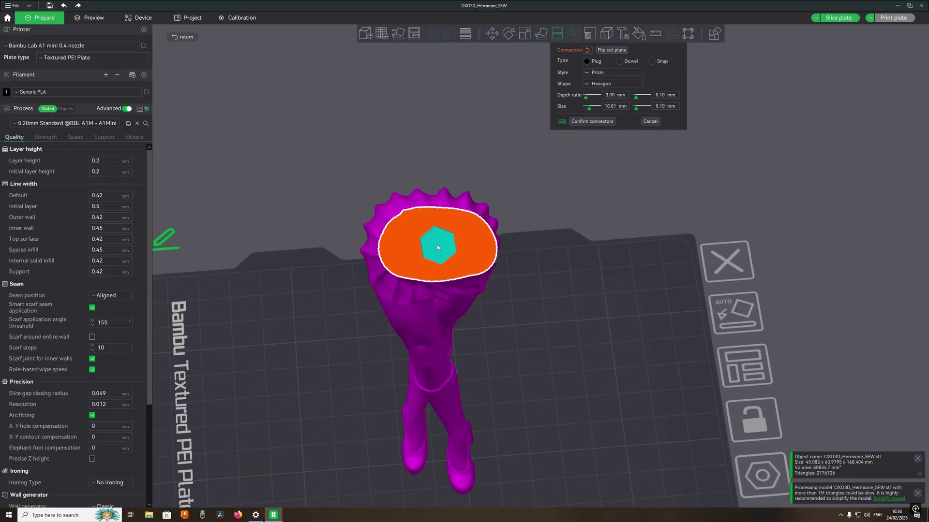
{"action": "left_click_drag", "start_coordinate": [588, 249], "coordinate": [632, 237]}
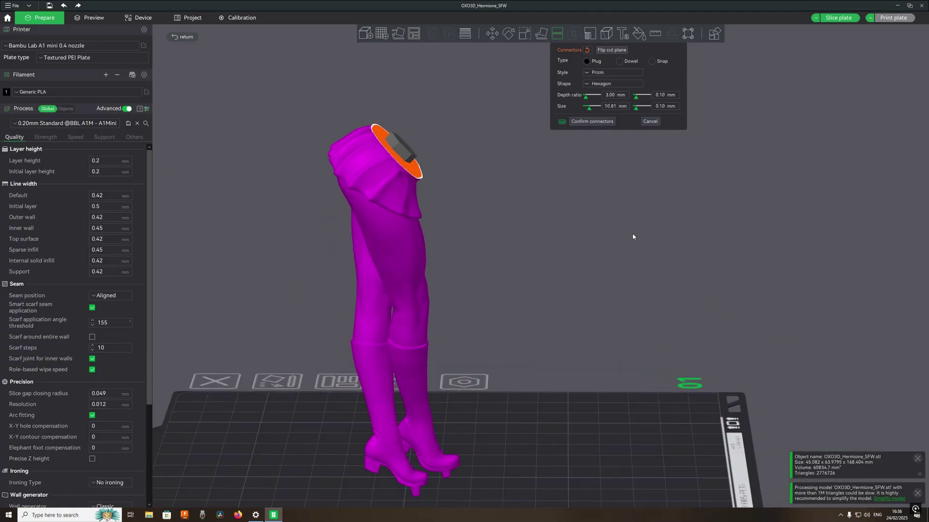
{"action": "mouse_move", "coordinate": [632, 237]}
{"action": "left_mouse_down"}
{"action": "mouse_move", "coordinate": [610, 223]}
{"action": "mouse_move", "coordinate": [553, 233]}
{"action": "mouse_move", "coordinate": [605, 295]}
{"action": "mouse_move", "coordinate": [648, 266]}
{"action": "mouse_move", "coordinate": [605, 280]}
{"action": "mouse_move", "coordinate": [616, 274]}
{"action": "mouse_move", "coordinate": [579, 270]}
{"action": "mouse_move", "coordinate": [536, 282]}
{"action": "mouse_move", "coordinate": [569, 278]}
{"action": "left_mouse_up"}
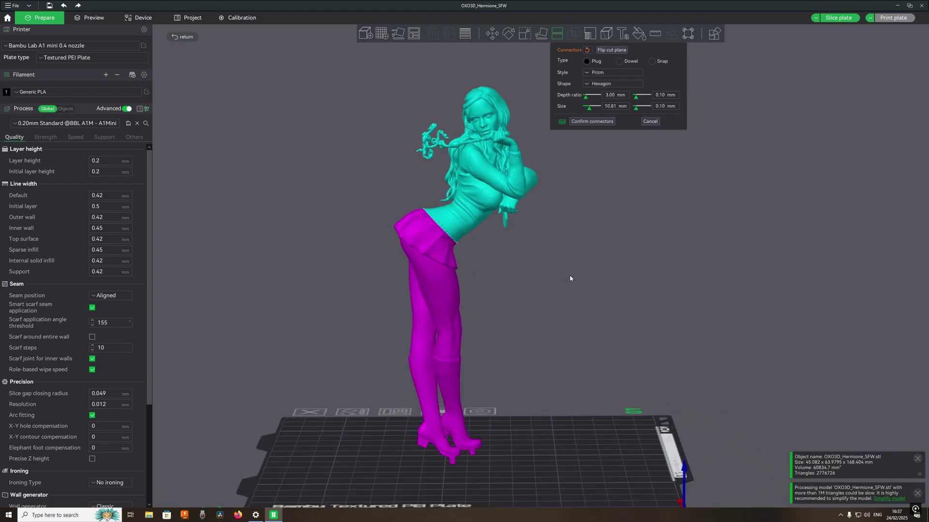
- Confirm the hexagonal connector and perform the cut, splitting torso and legs
{"action": "left_click", "coordinate": [582, 121]}
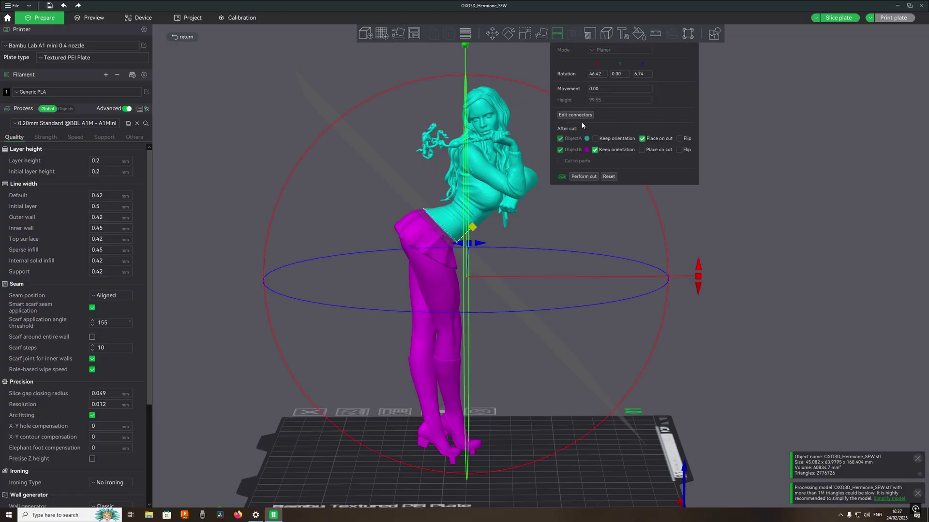
{"action": "left_click", "coordinate": [578, 177]}
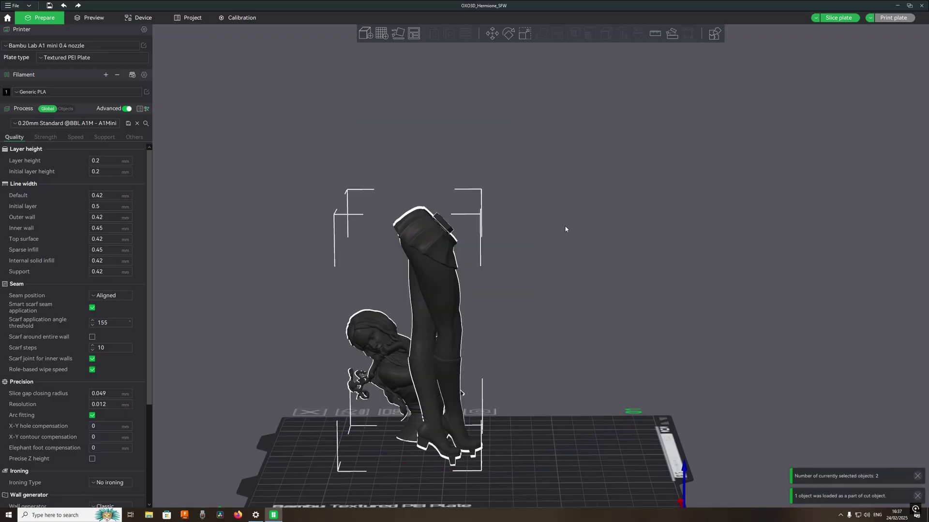
{"action": "left_click_drag", "start_coordinate": [566, 228], "coordinate": [593, 293]}
{"action": "left_click", "coordinate": [618, 433]}
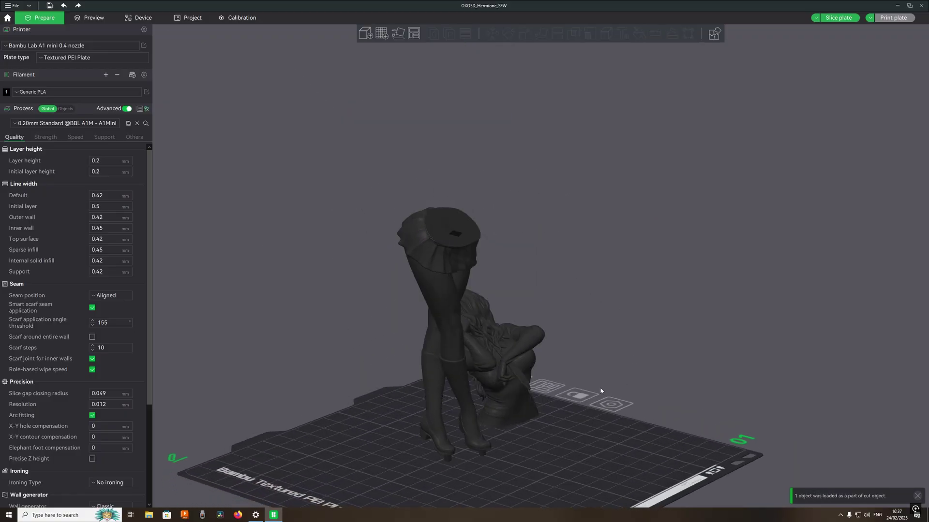
{"action": "left_click_drag", "start_coordinate": [600, 387], "coordinate": [586, 354]}
{"action": "left_click", "coordinate": [502, 274]}
{"action": "mouse_move", "coordinate": [502, 274]}
{"action": "left_mouse_down"}
{"action": "mouse_move", "coordinate": [443, 265]}
{"action": "mouse_move", "coordinate": [521, 346]}
{"action": "mouse_move", "coordinate": [513, 359]}
{"action": "left_mouse_up"}
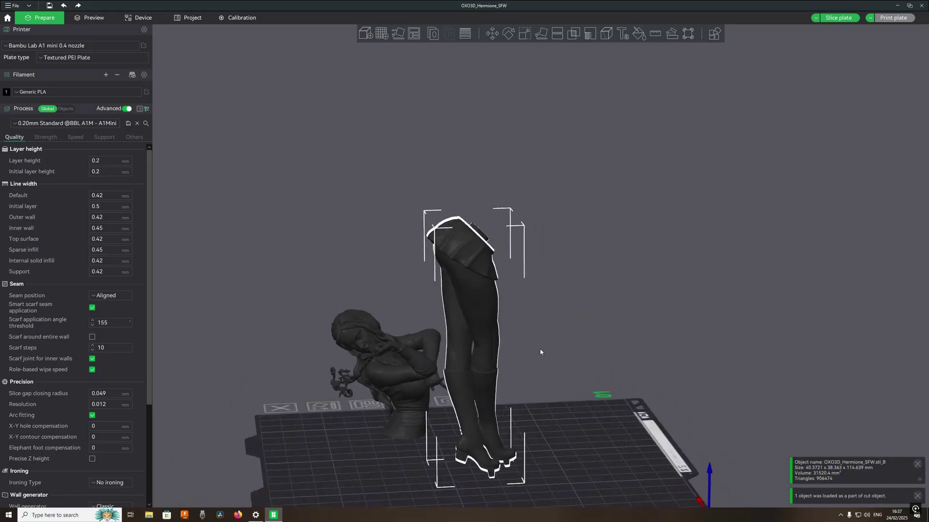
- Nudge the torso bust to a new spot beside the legs on the plate
{"action": "left_click", "coordinate": [528, 346]}
{"action": "left_click_drag", "start_coordinate": [528, 347], "coordinate": [543, 361]}
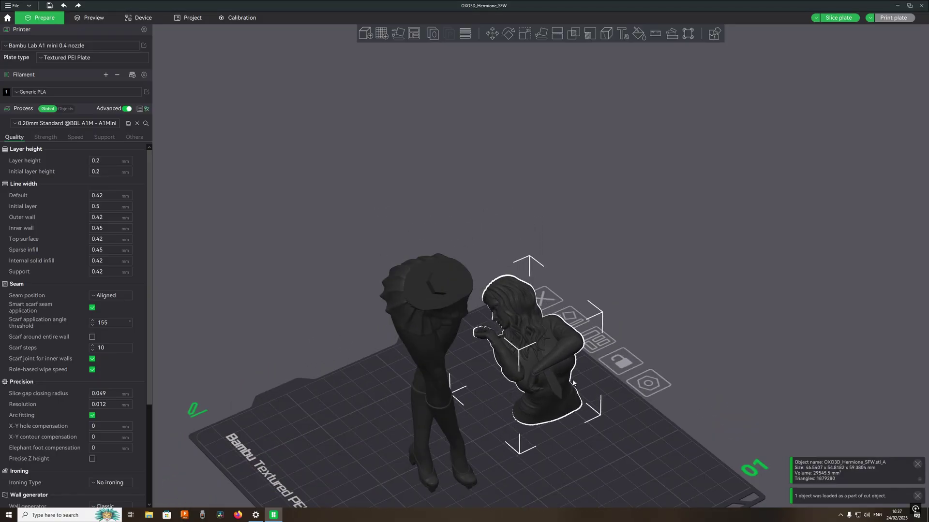
{"action": "mouse_move", "coordinate": [603, 385]}
{"action": "left_mouse_down"}
{"action": "mouse_move", "coordinate": [618, 372]}
{"action": "mouse_move", "coordinate": [628, 412]}
{"action": "mouse_move", "coordinate": [619, 413]}
{"action": "mouse_move", "coordinate": [603, 334]}
{"action": "mouse_move", "coordinate": [604, 348]}
{"action": "left_mouse_up"}
{"action": "scroll", "coordinate": [604, 348], "scroll_direction": "up", "scroll_amount": 1}
{"action": "scroll", "coordinate": [601, 353], "scroll_direction": "up", "scroll_amount": 4}
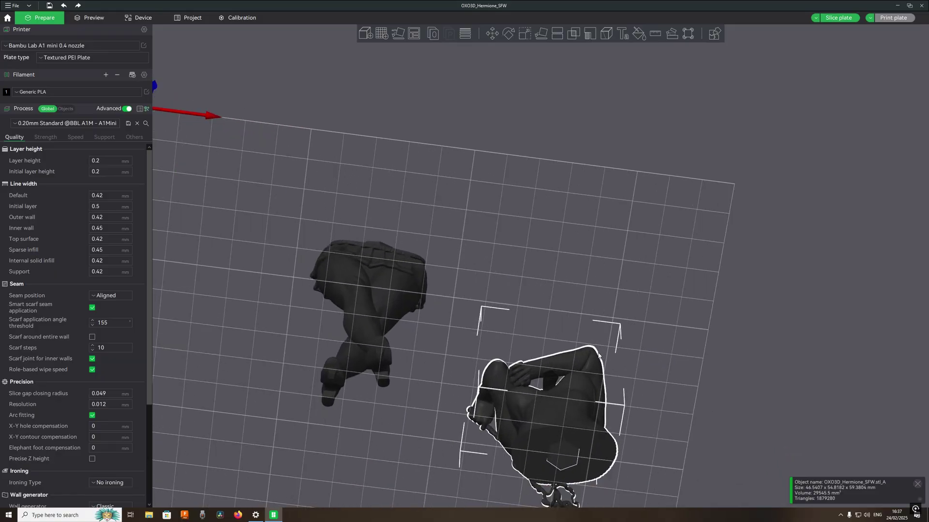
{"action": "scroll", "coordinate": [600, 353], "scroll_direction": "down", "scroll_amount": 3}
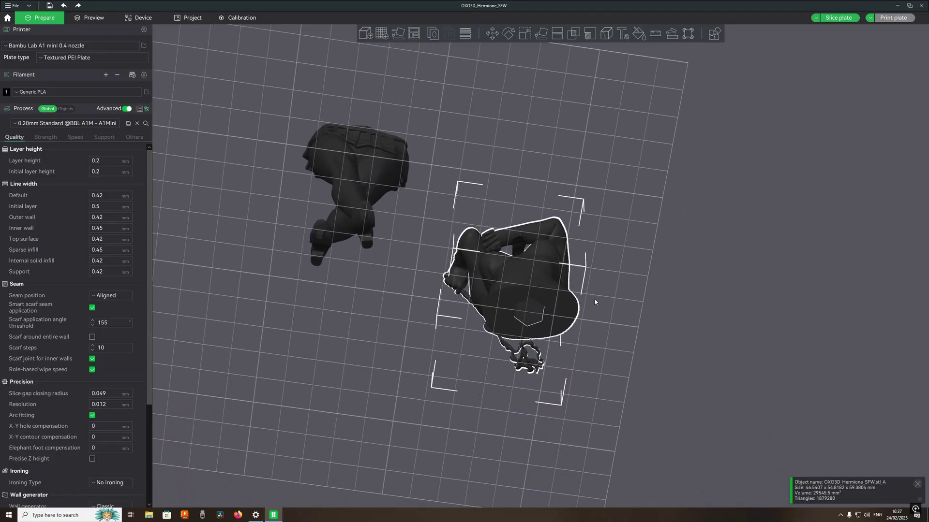
{"action": "mouse_move", "coordinate": [594, 299]}
{"action": "left_mouse_down"}
{"action": "mouse_move", "coordinate": [599, 314]}
{"action": "mouse_move", "coordinate": [583, 275]}
{"action": "mouse_move", "coordinate": [593, 299]}
{"action": "mouse_move", "coordinate": [587, 307]}
{"action": "mouse_move", "coordinate": [692, 359]}
{"action": "mouse_move", "coordinate": [680, 354]}
{"action": "left_mouse_up"}
{"action": "scroll", "coordinate": [633, 297], "scroll_direction": "down", "scroll_amount": 3}
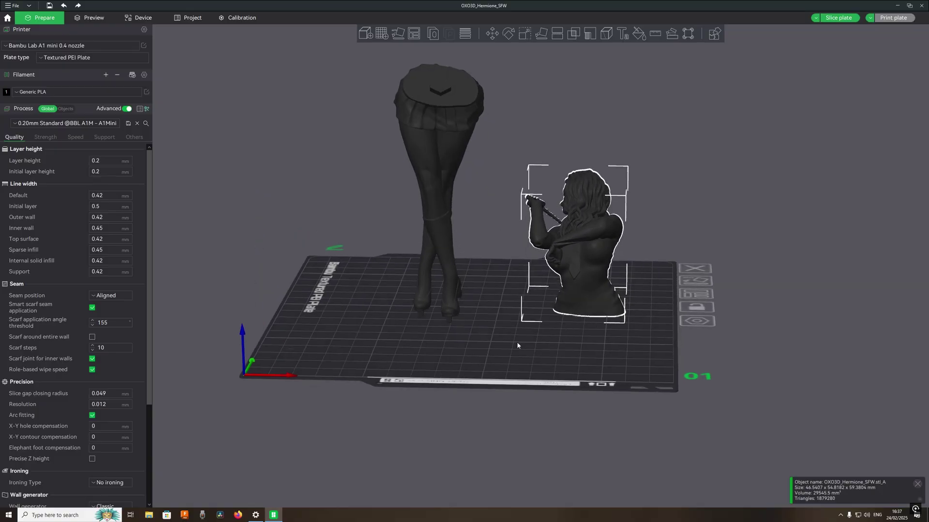
{"action": "left_click", "coordinate": [458, 338]}
{"action": "left_click", "coordinate": [558, 286]}
- Export the torso bust as one STL file and confirm the save dialog
{"action": "right_click", "coordinate": [583, 281]}
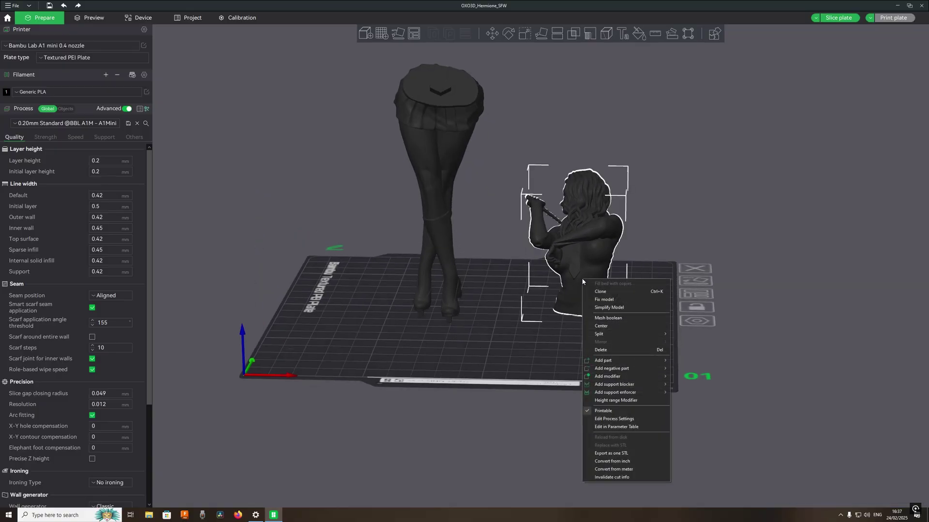
{"action": "left_click", "coordinate": [598, 455]}
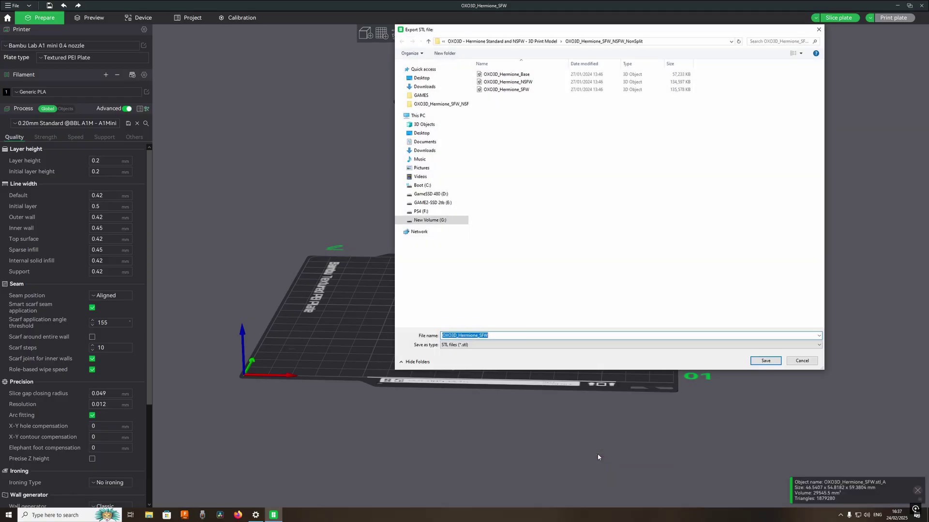
{"action": "key", "text": "Return"}
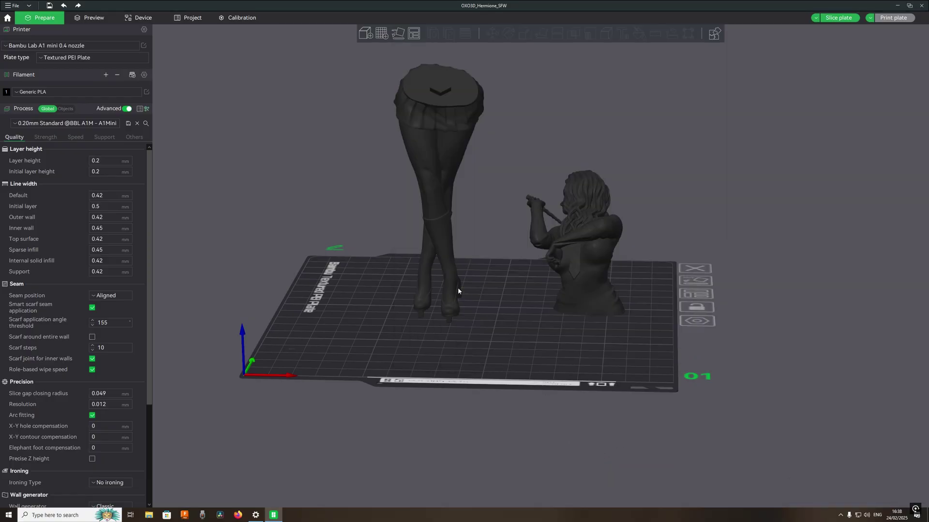
{"action": "left_click", "coordinate": [431, 206]}
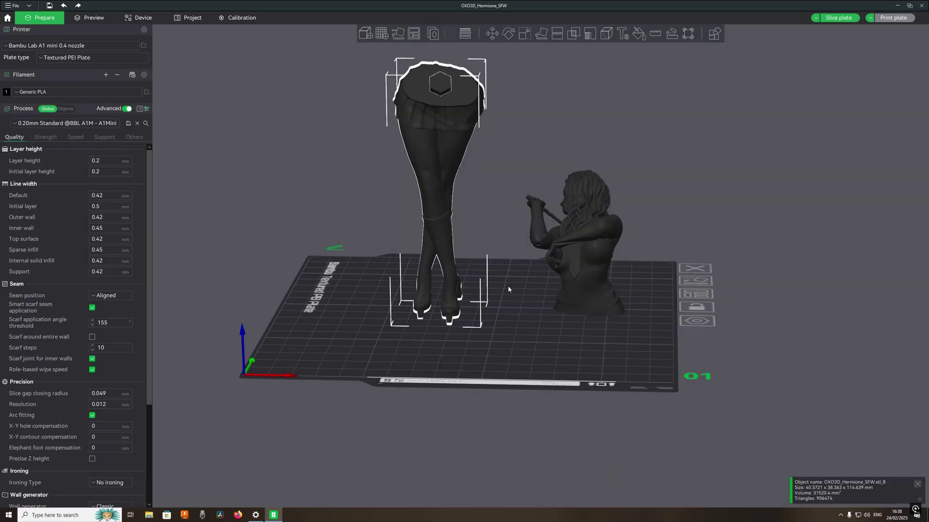
{"action": "scroll", "coordinate": [504, 286], "scroll_direction": "down", "scroll_amount": 1}
{"action": "scroll", "coordinate": [503, 295], "scroll_direction": "down", "scroll_amount": 1}
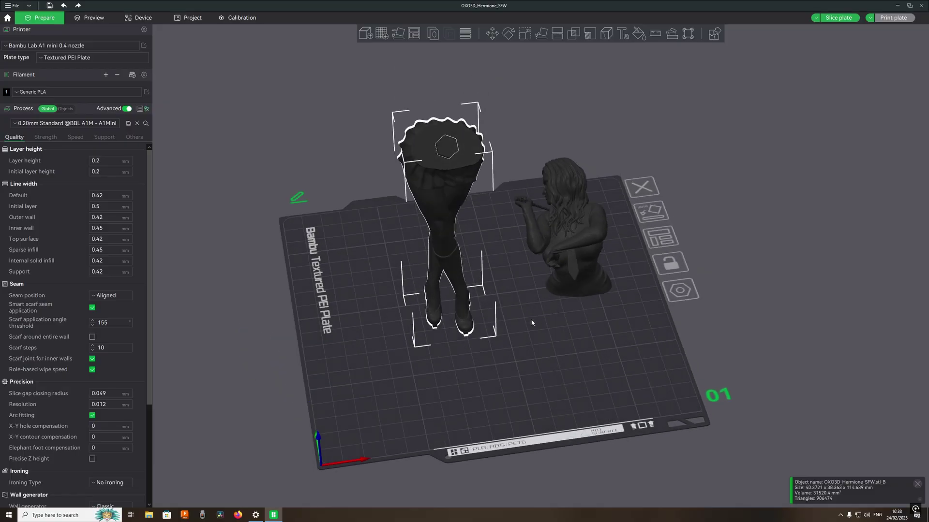
{"action": "left_click_drag", "start_coordinate": [532, 322], "coordinate": [528, 318]}
- Add a second build plate and move the torso bust onto plate 02
{"action": "left_click", "coordinate": [386, 34]}
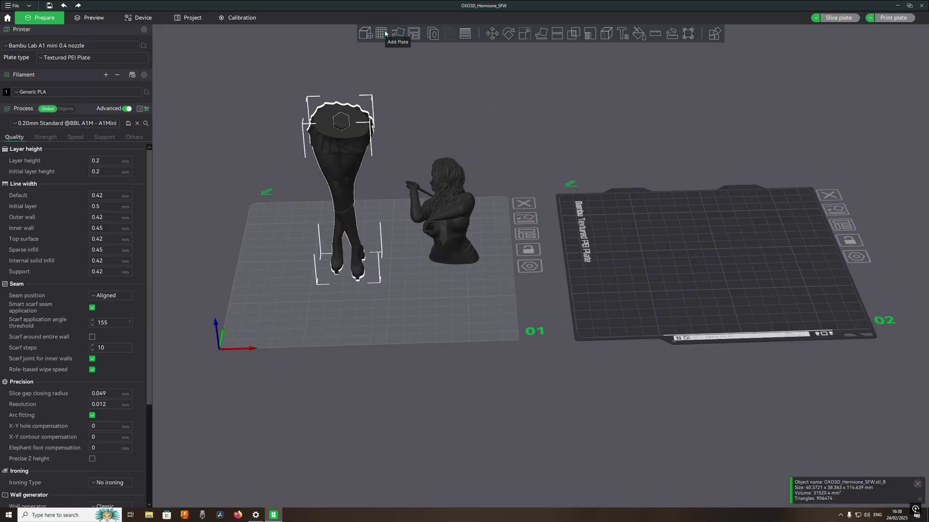
{"action": "left_click_drag", "start_coordinate": [449, 229], "coordinate": [696, 236]}
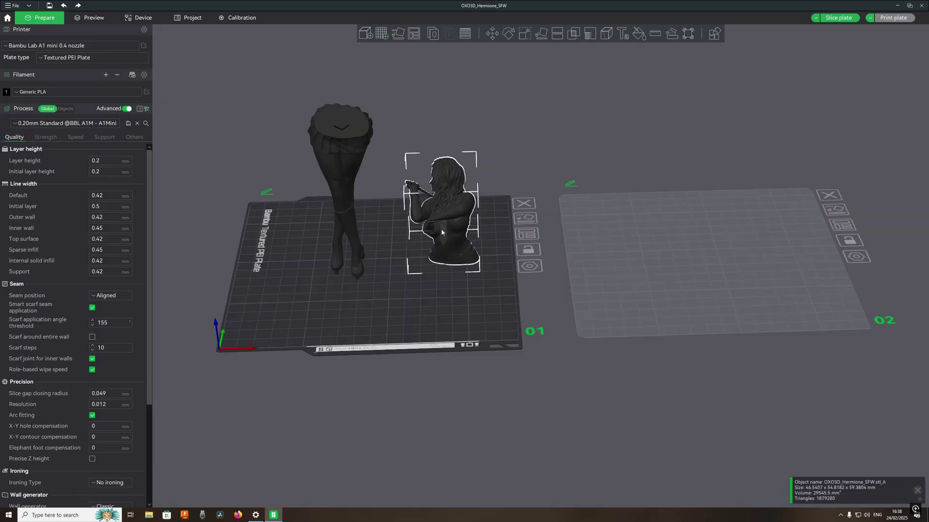
{"action": "left_click", "coordinate": [466, 289]}
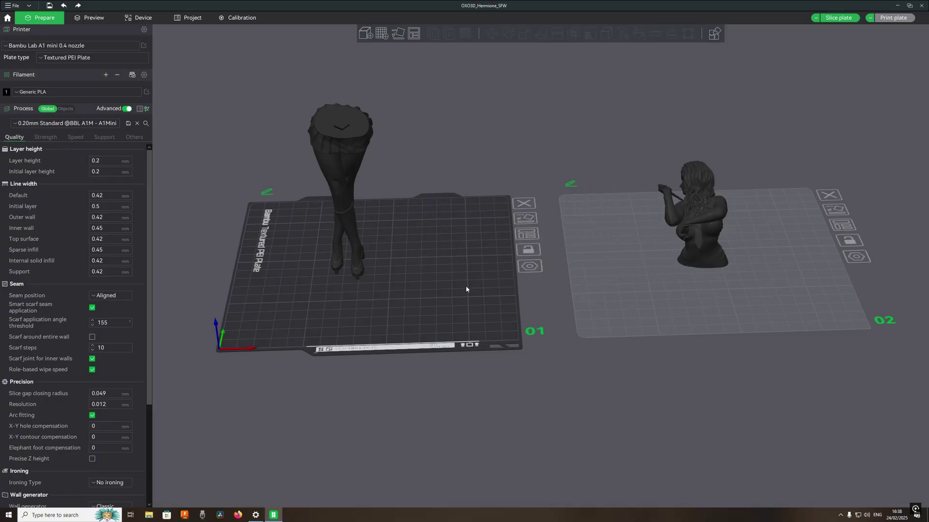
{"action": "left_click", "coordinate": [343, 164]}
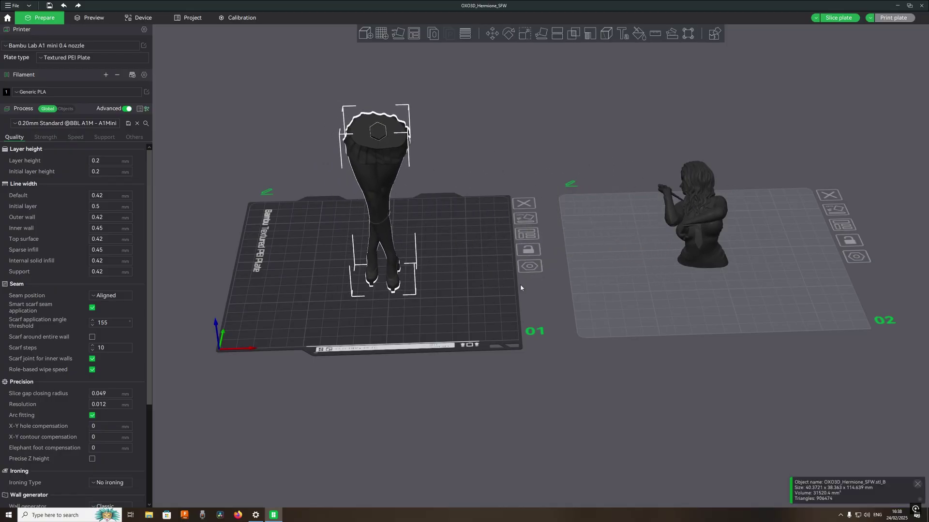